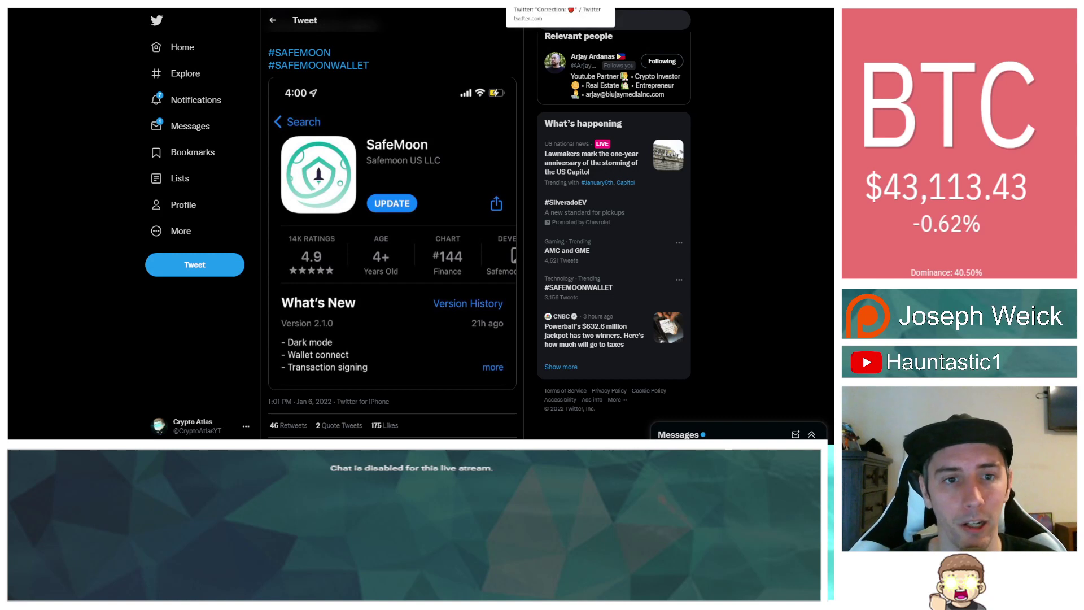
key("alt+Left")
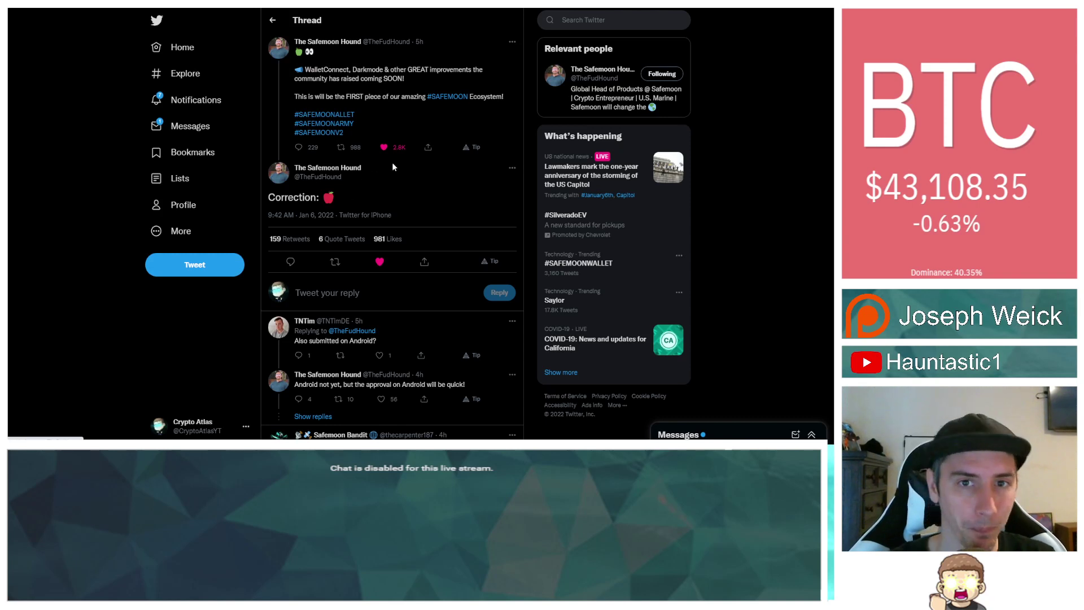
key("alt+Left")
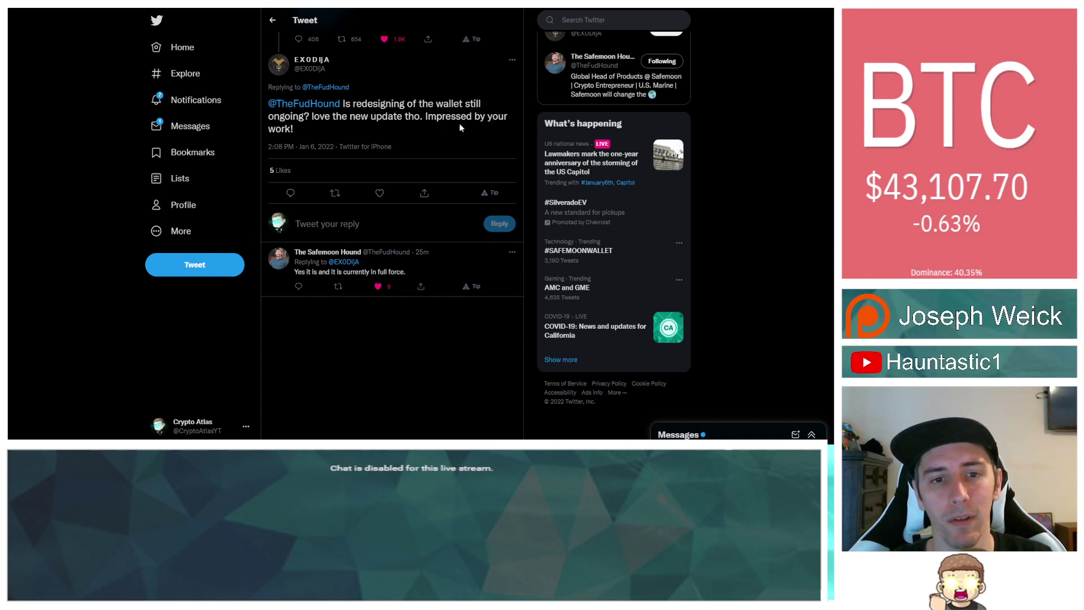
left_click(272, 19)
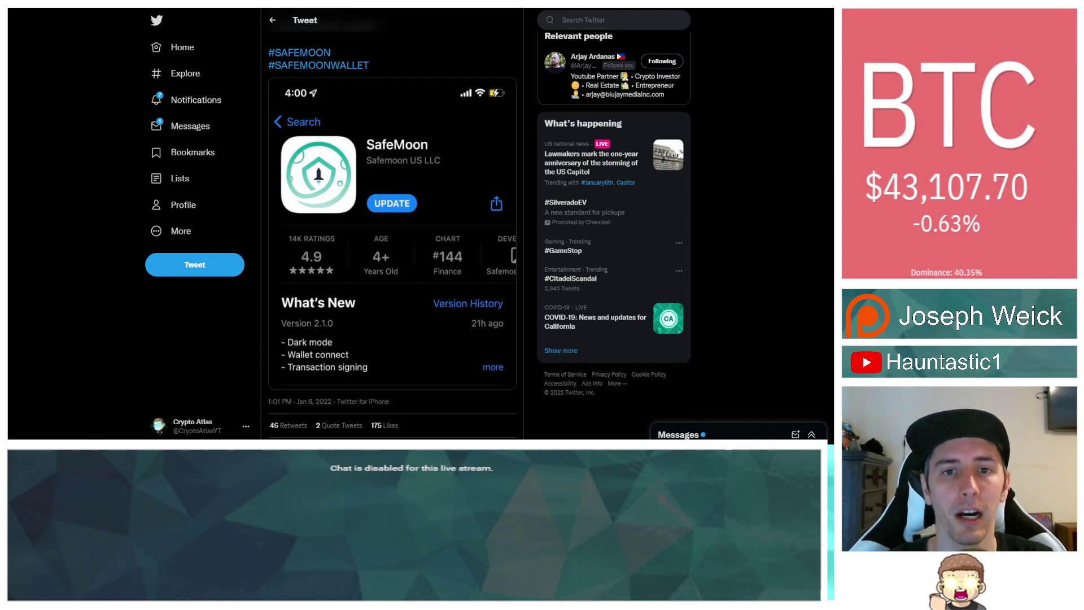
- Go back from the App Store tweet to the 'This looks AMAZING RYAN!!!' wallet token screenshot tweet
key("alt+Left")
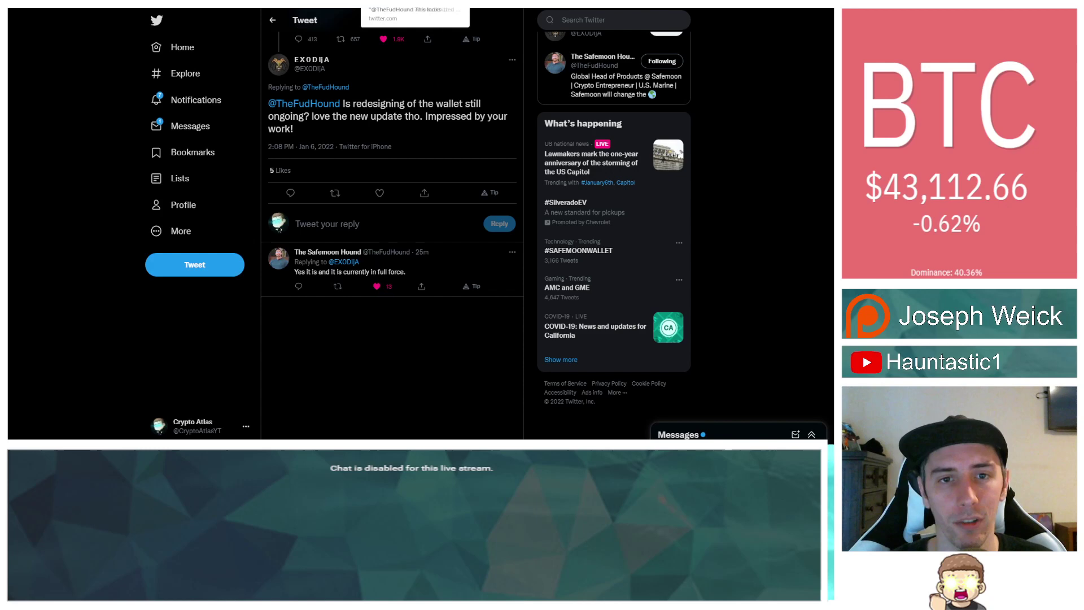
key("ctrl+Tab")
scroll(475, 88, "down", 1)
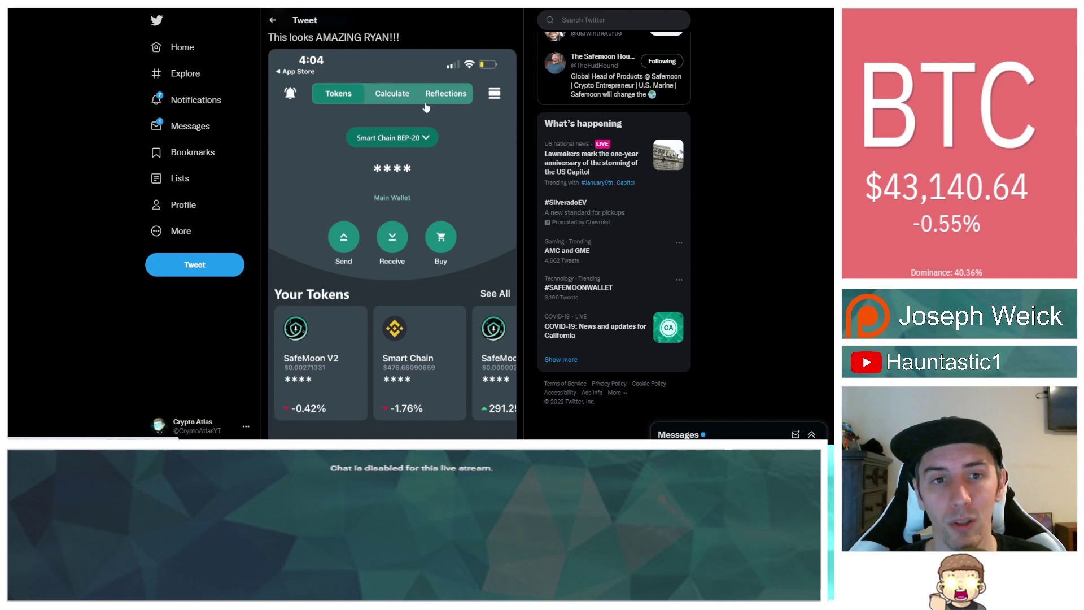
- Step back through TNTim's Android tweet and the App Store tweet to EXODIJA's redesign reply
key("alt+Left")
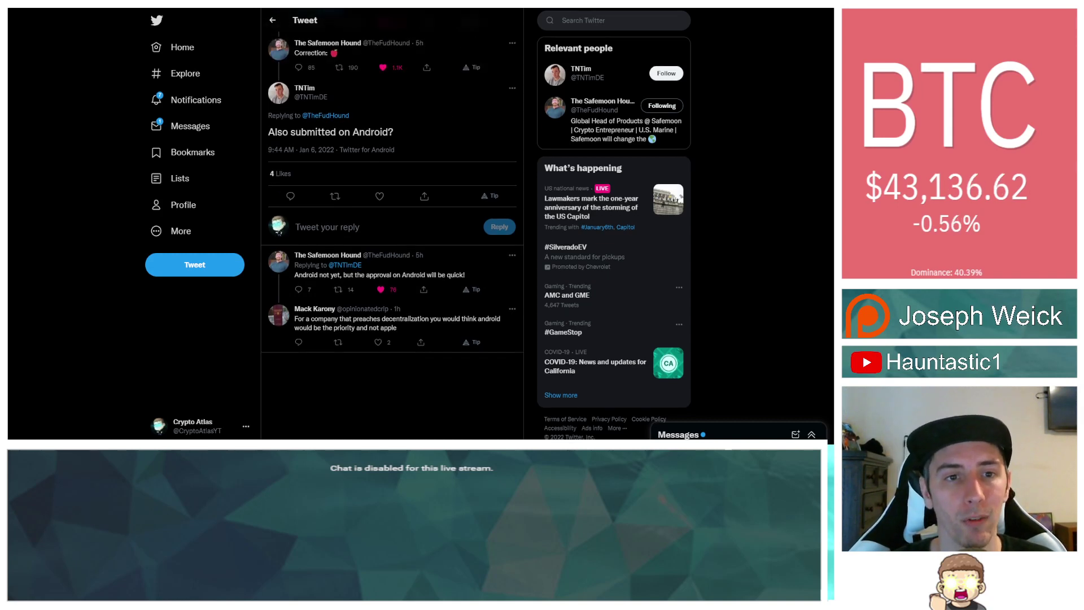
key("alt+Left")
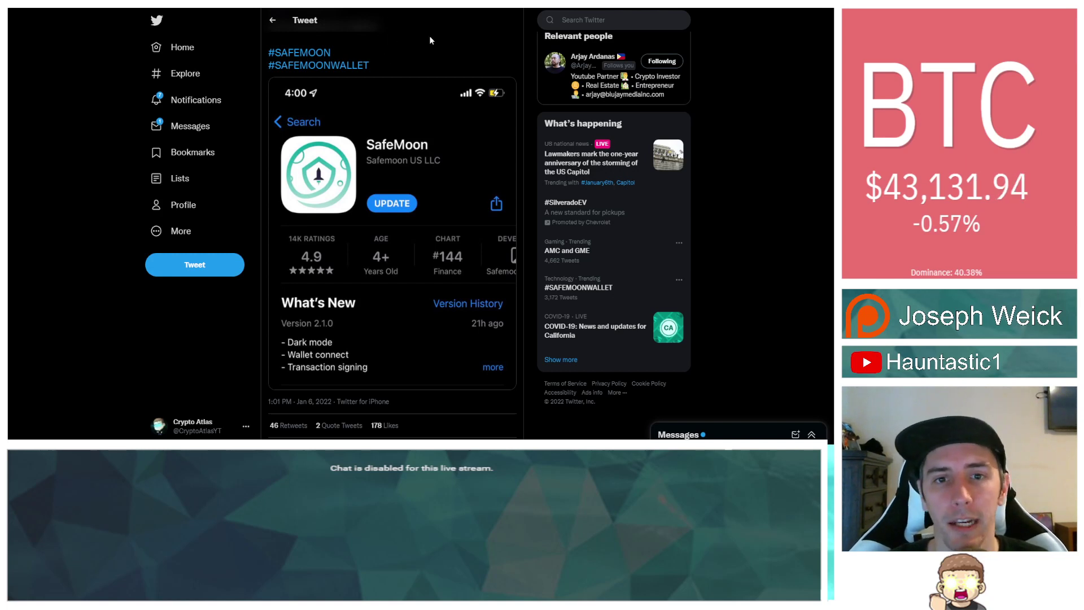
scroll(393, 220, "down", 5)
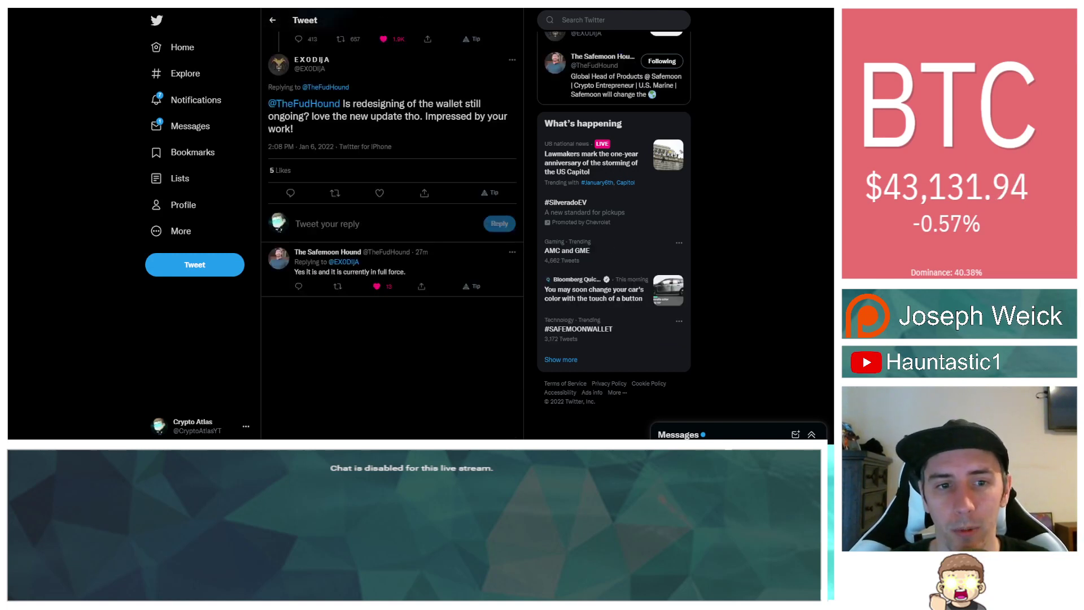
- Go back past the Android approval and 'Yup! Fixed!' glitch replies to the App Store update tweet
key("alt+Left")
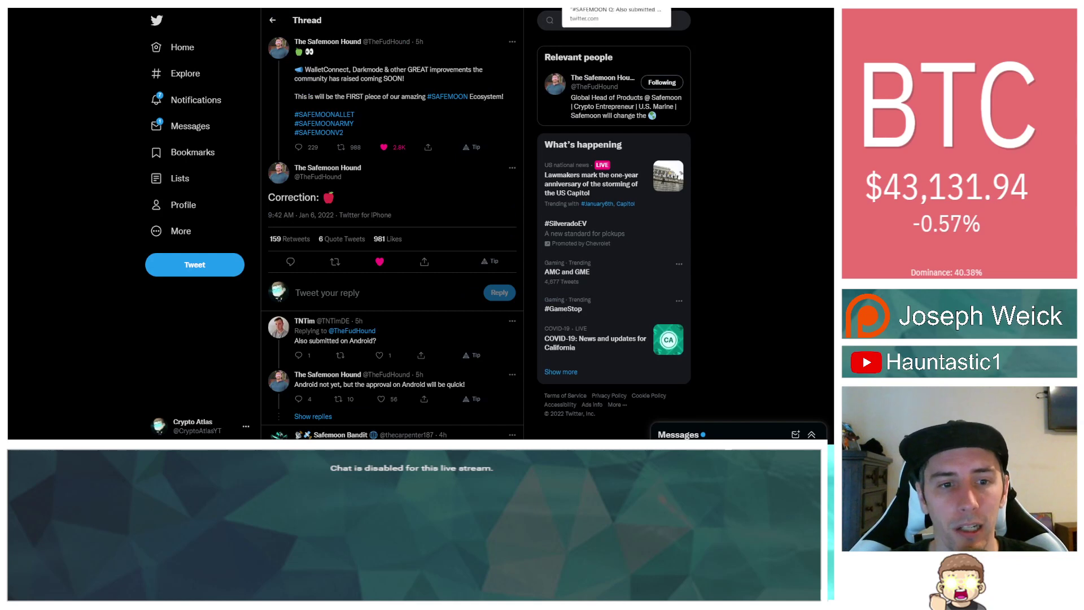
key("alt+Left")
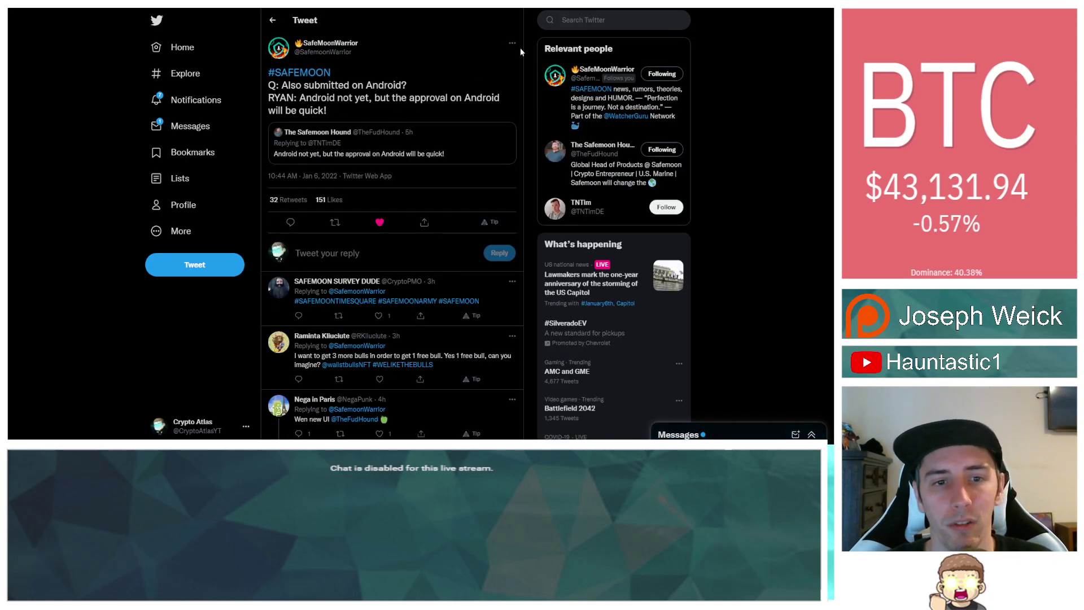
key("alt+Left")
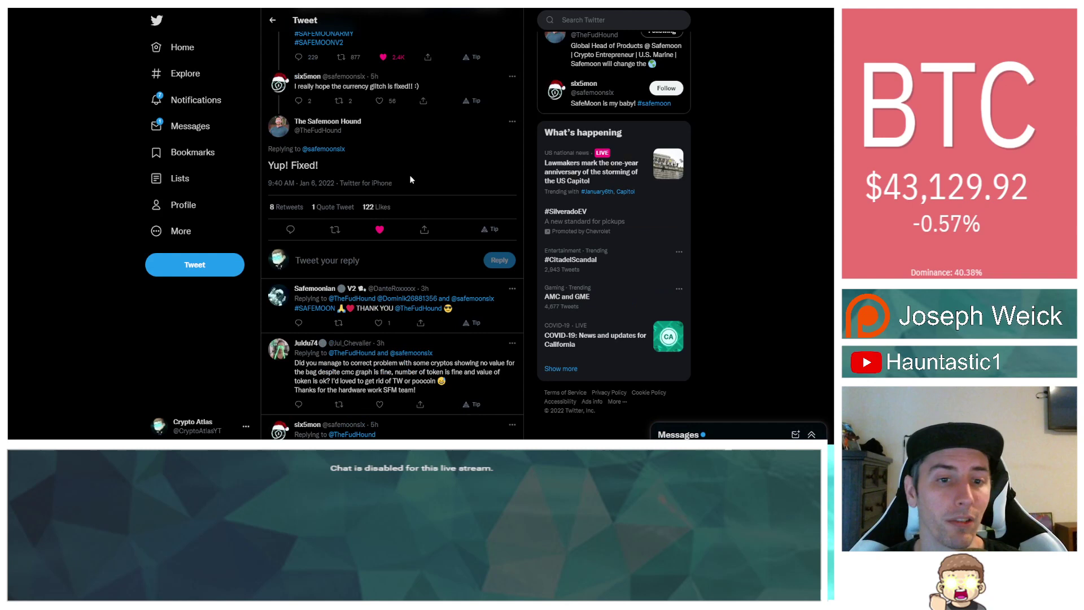
key("alt+Left")
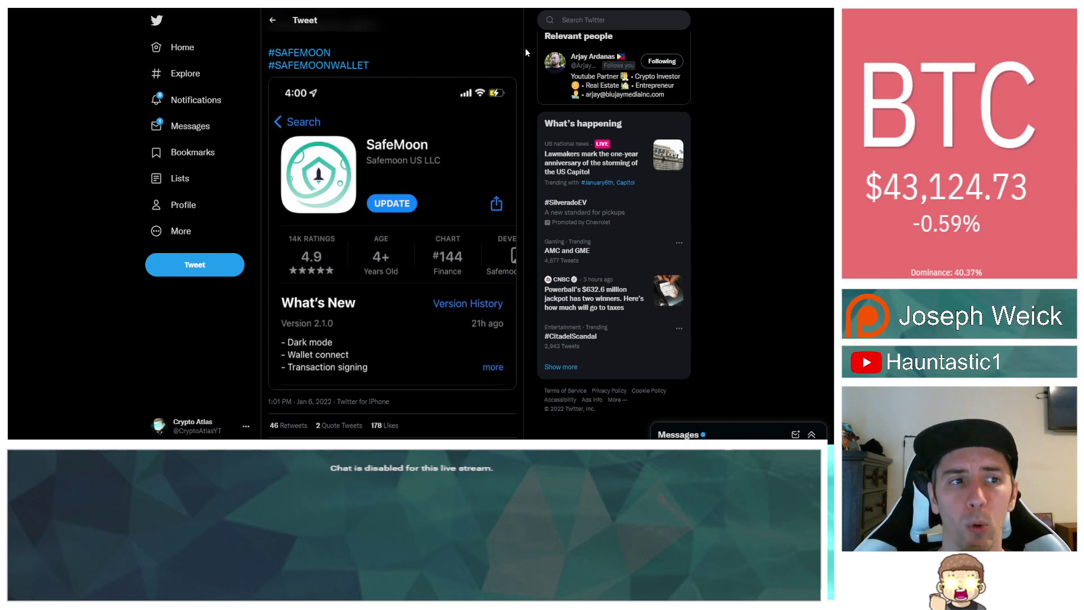
- Check the PooCoin SafeMoon SFM/BNB chart and trades, then return to the 'Yup! Fixed!' tweet
key("ctrl+Tab")
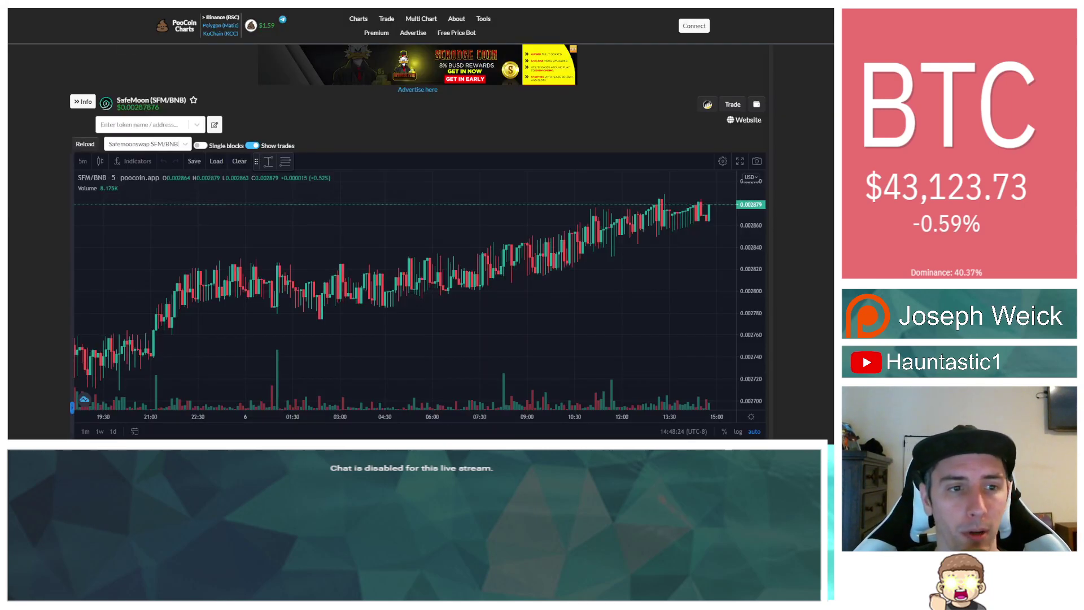
scroll(422, 402, "down", 2)
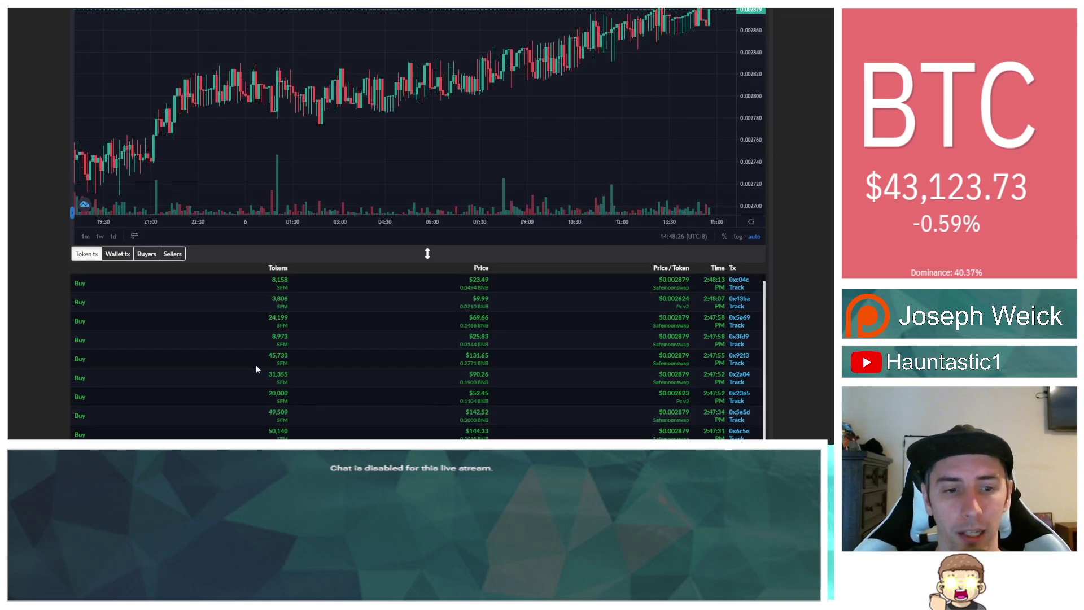
scroll(256, 368, "up", 2)
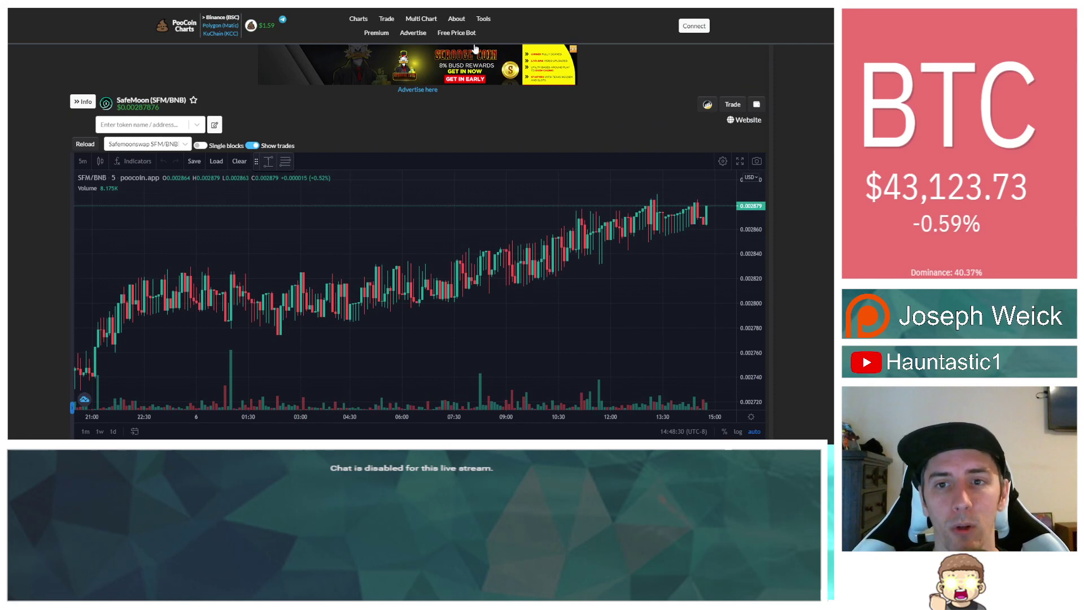
key("ctrl+Tab")
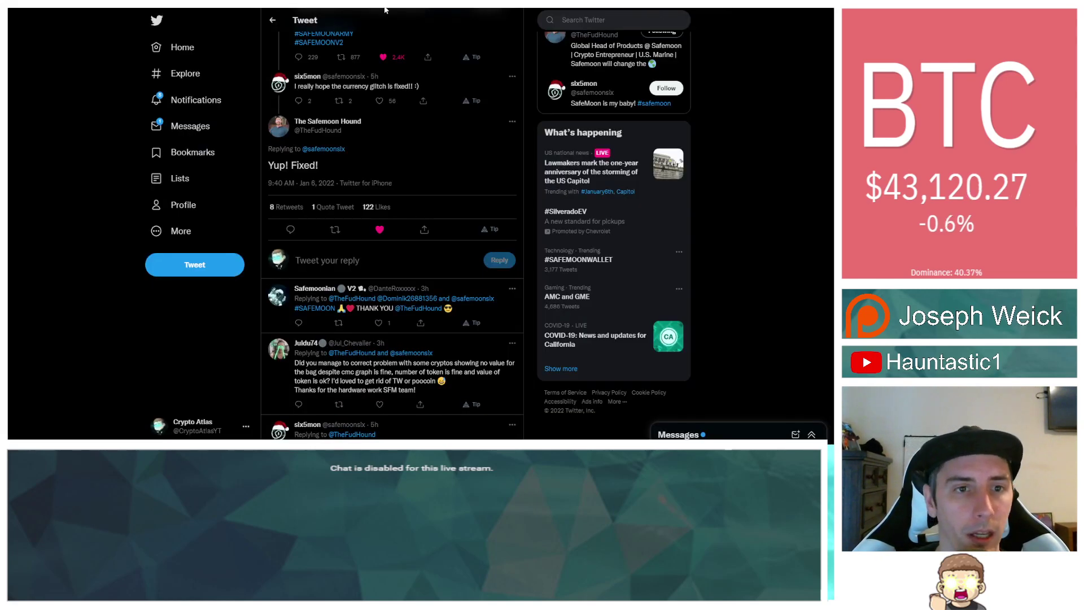
- Switch to the App Store update tweet and scroll down to the dark mode GIF reply
key("ctrl+Tab")
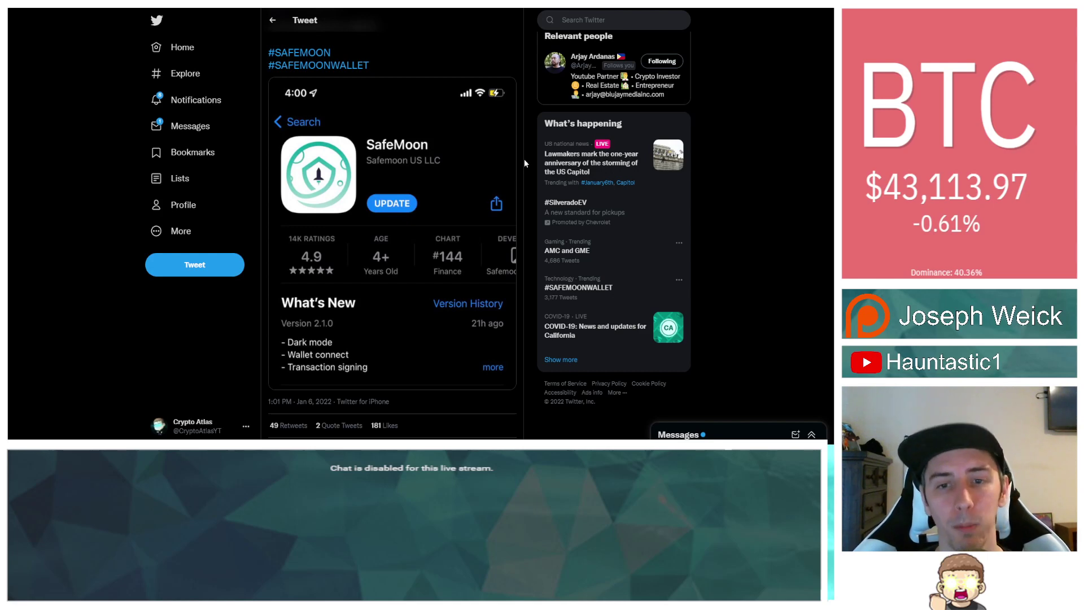
scroll(522, 182, "down", 5)
scroll(517, 196, "down", 5)
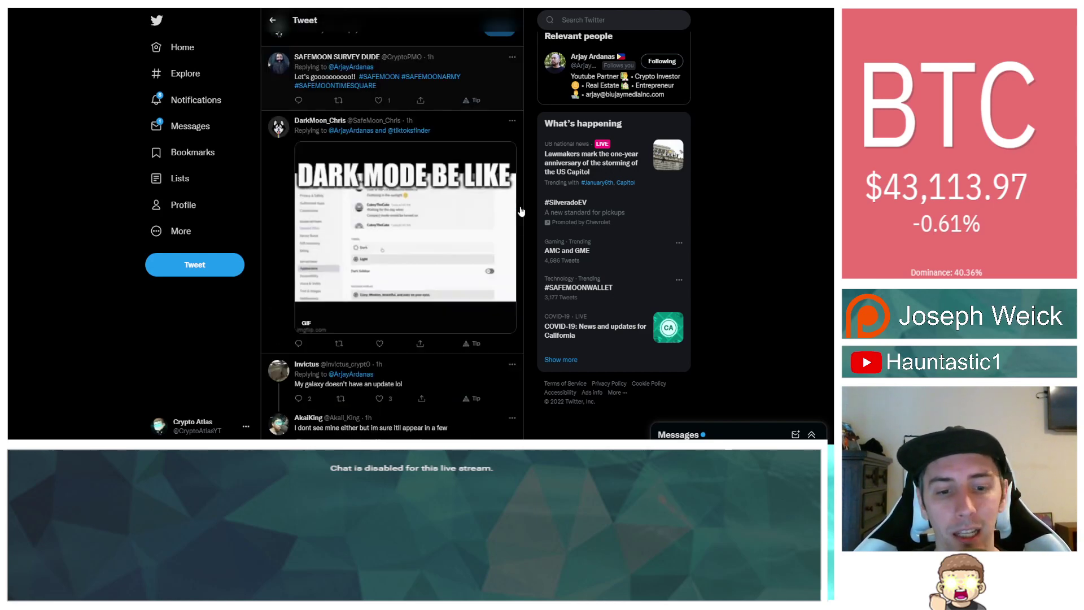
scroll(526, 204, "down", 5)
scroll(526, 204, "up", 3)
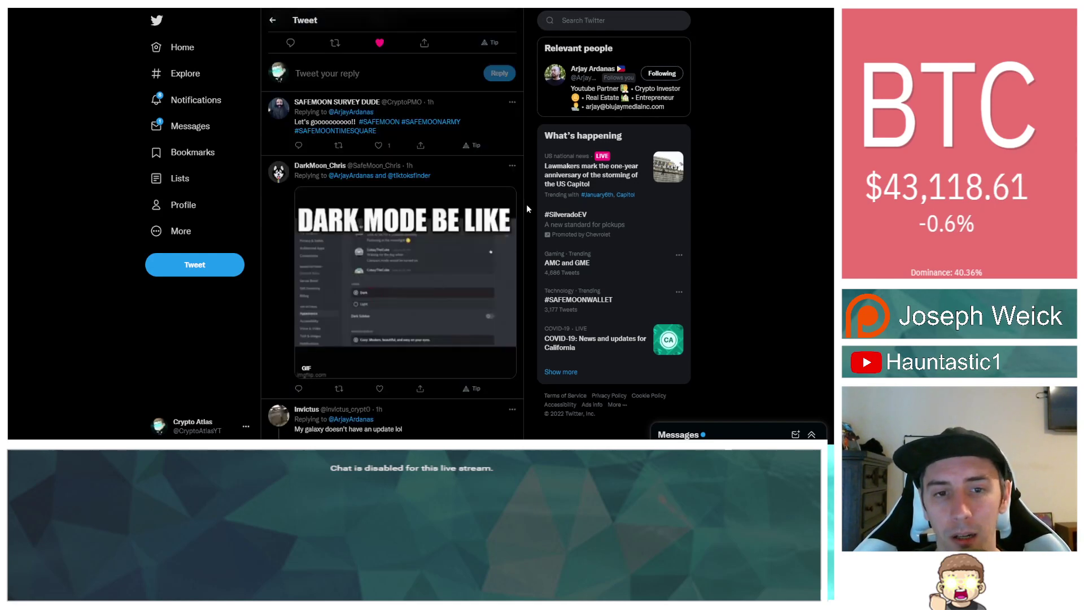
scroll(526, 204, "up", 3)
scroll(526, 204, "up", 2)
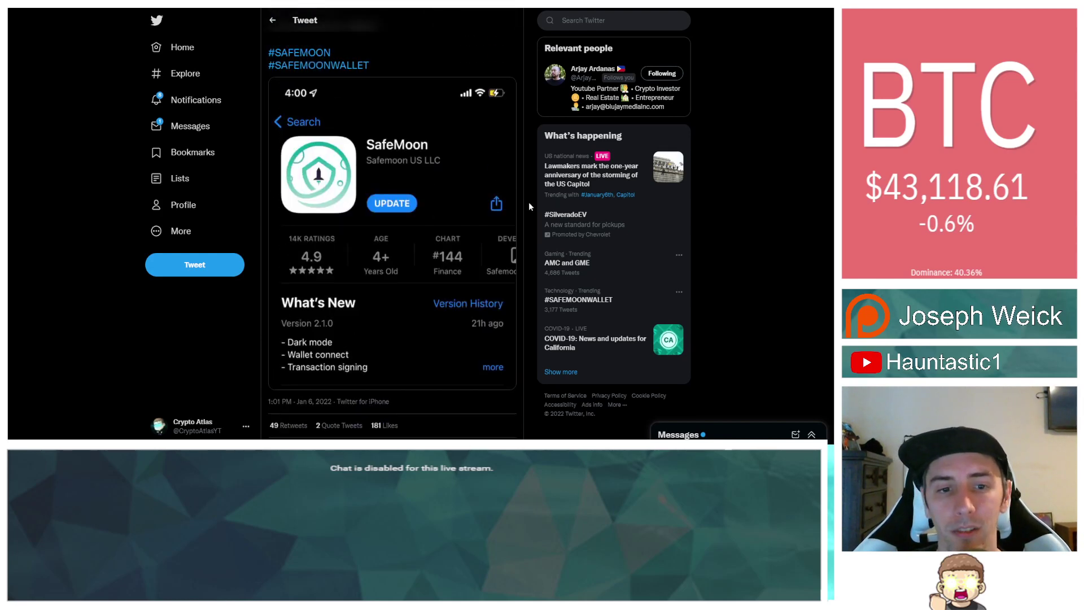
scroll(526, 210, "down", 1)
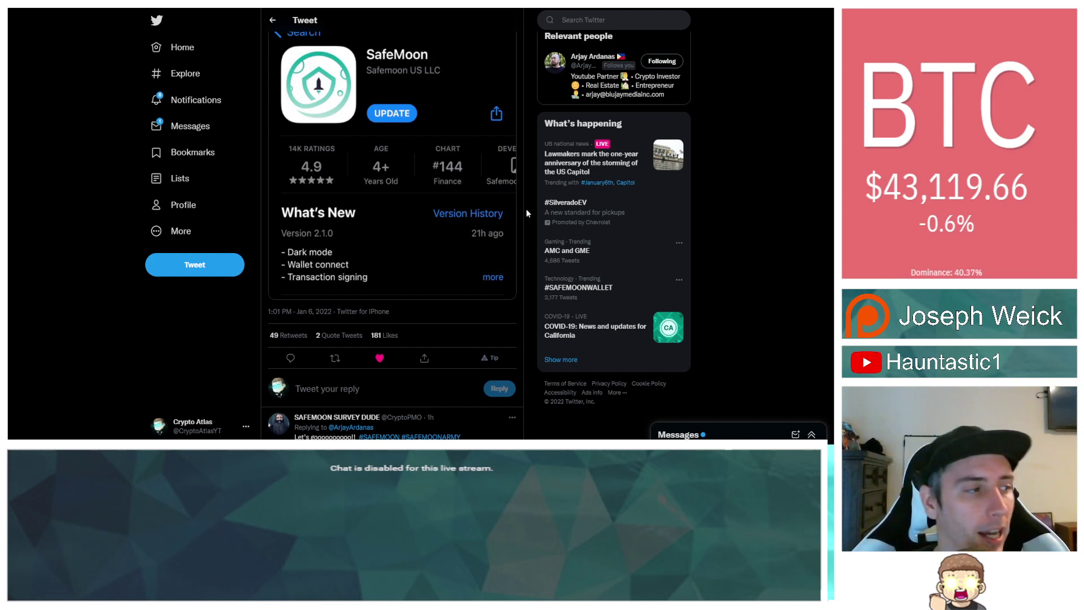
scroll(526, 212, "up", 1)
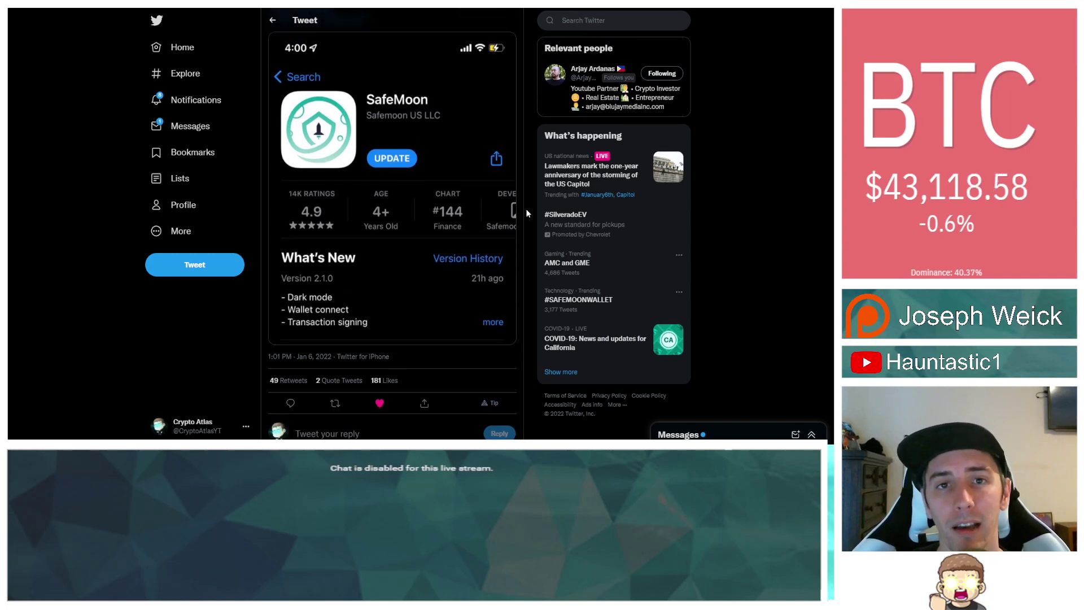
- Switch to ExploreNFT's Sold NFTs tab showing two SafeMoon artworks at 20 and 10 BNB
key("ctrl+Tab")
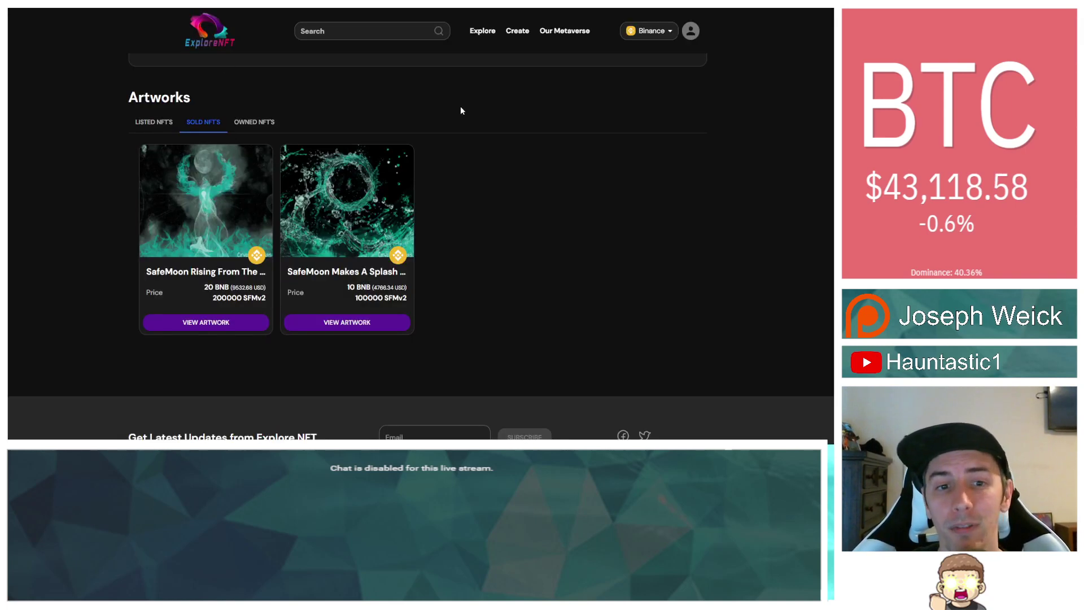